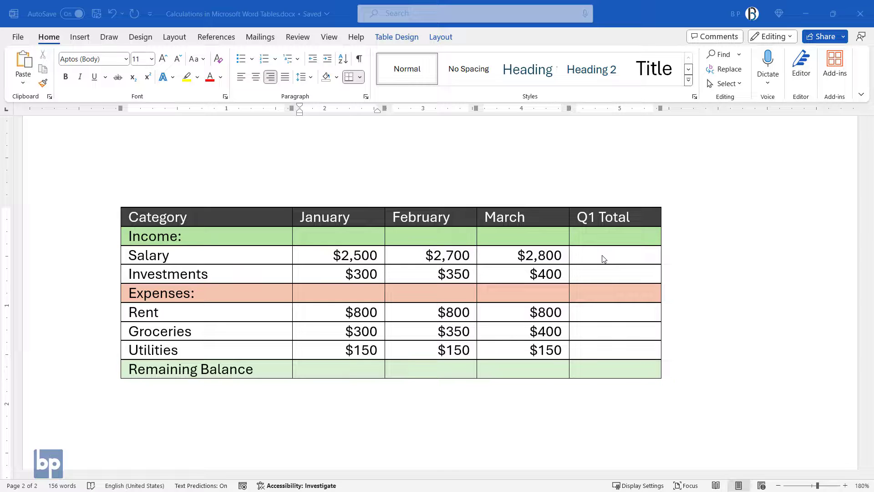
Insert a =SUM(LEFT) formula in the Salary Q1 Total cell, showing $8,000.00
click(604, 258)
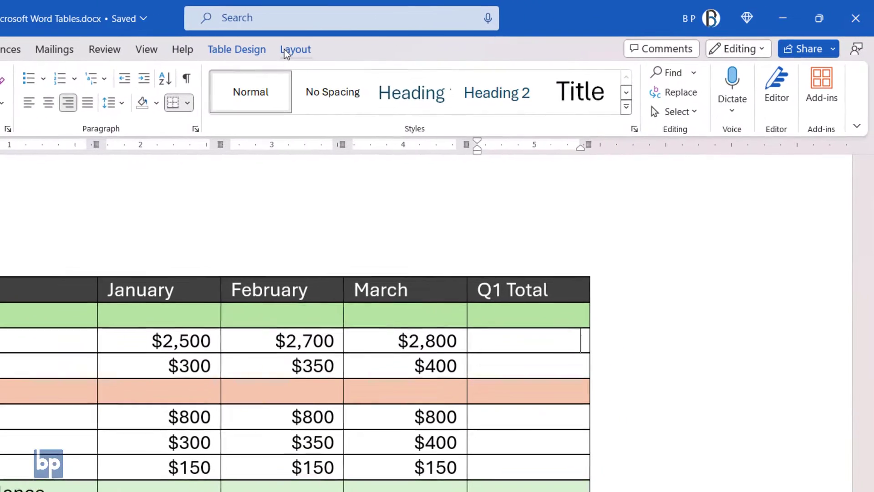
click(284, 51)
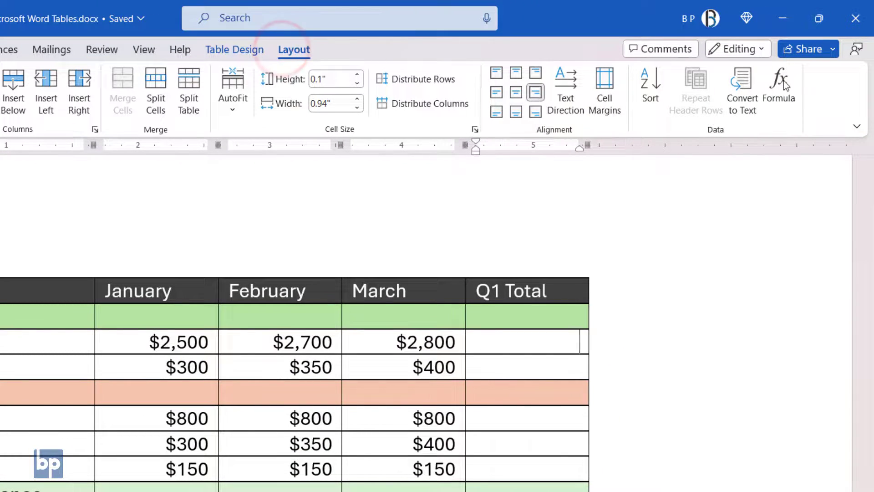
click(780, 85)
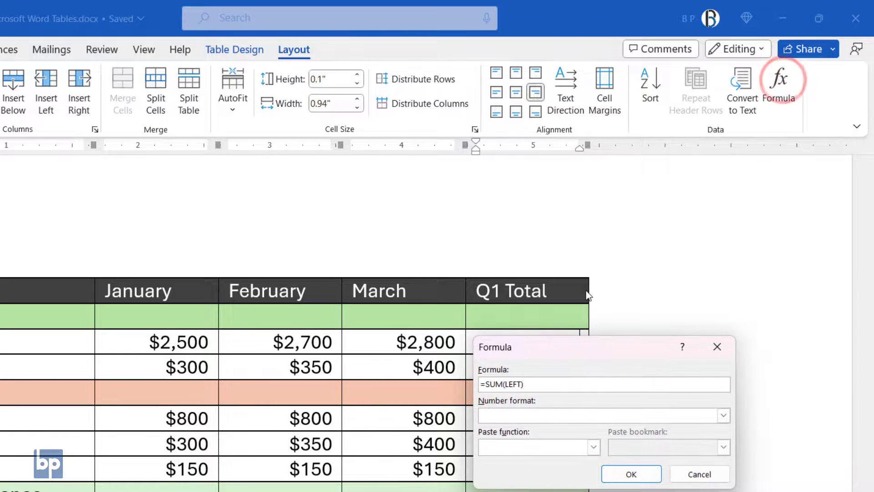
drag(524, 354, 291, 401)
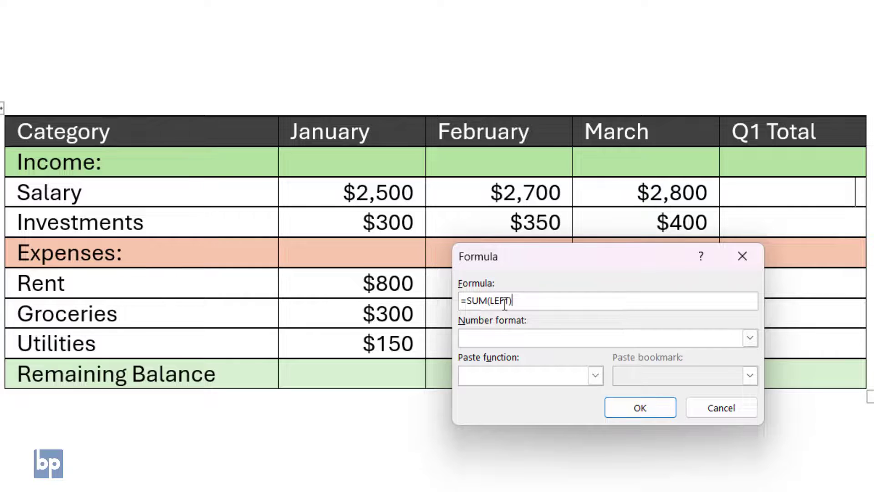
click(504, 302)
click(640, 408)
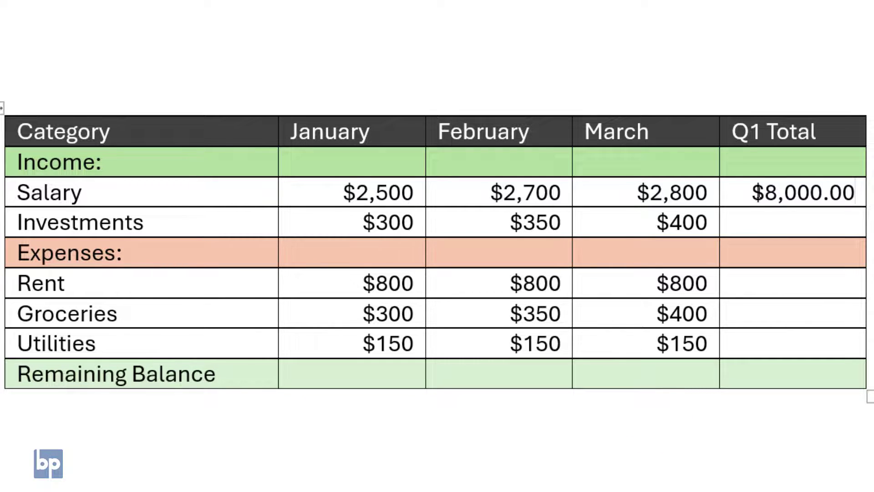
Give the January Income cell an =SUM(BELOW) formula that totals $2,800.00
click(387, 157)
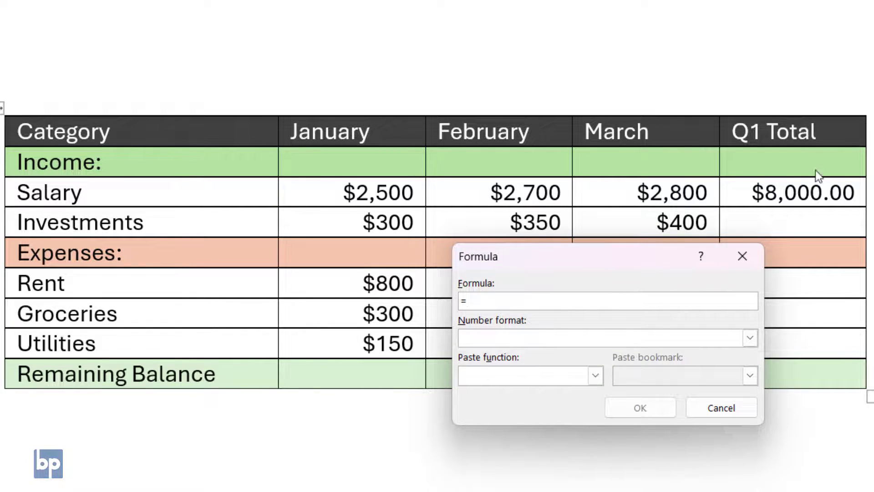
click(594, 374)
scroll(554, 429, down, 4)
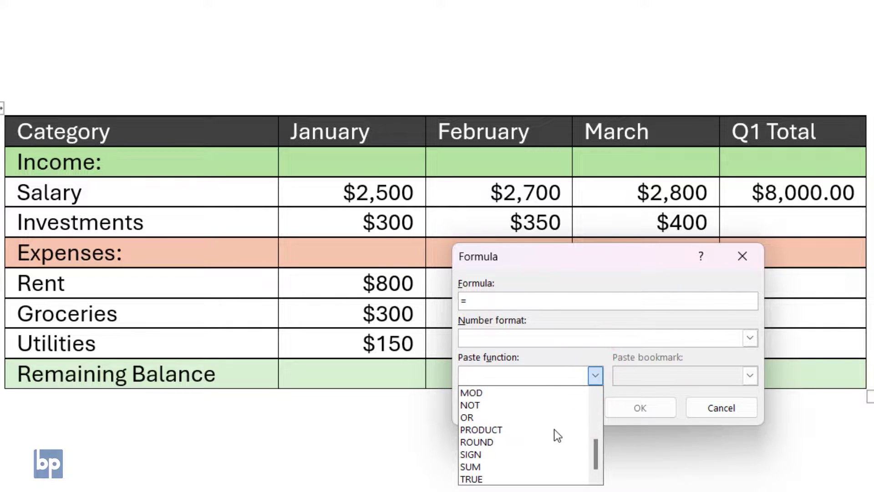
click(526, 461)
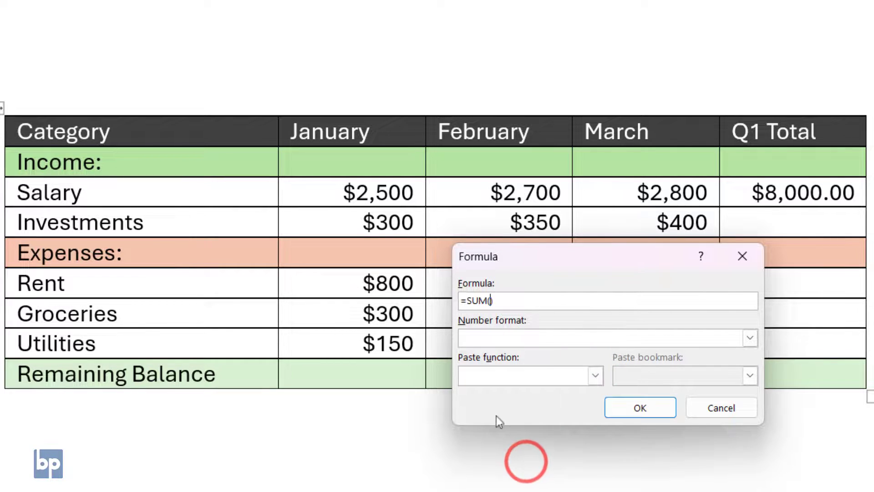
text(BELOW)
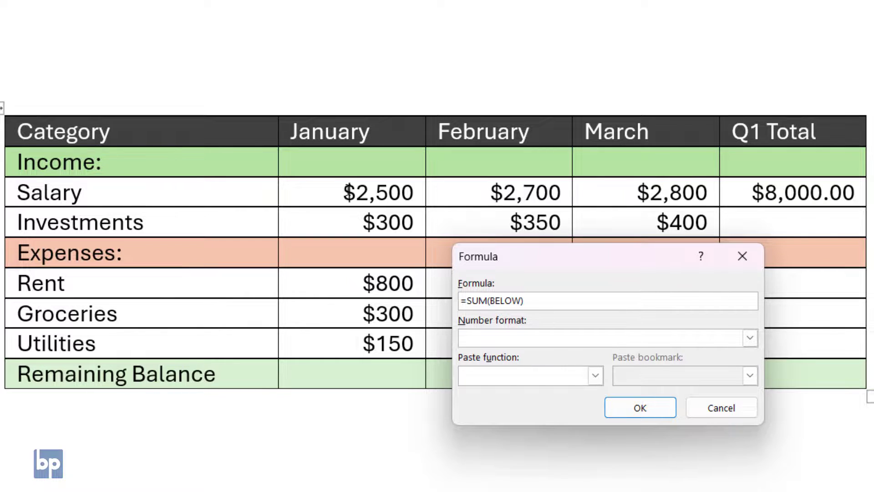
click(654, 411)
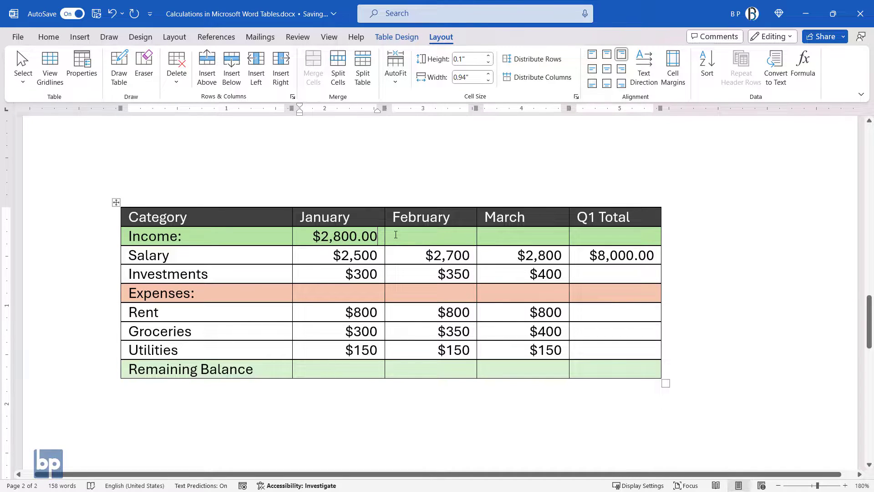
scroll(395, 235, down, 10)
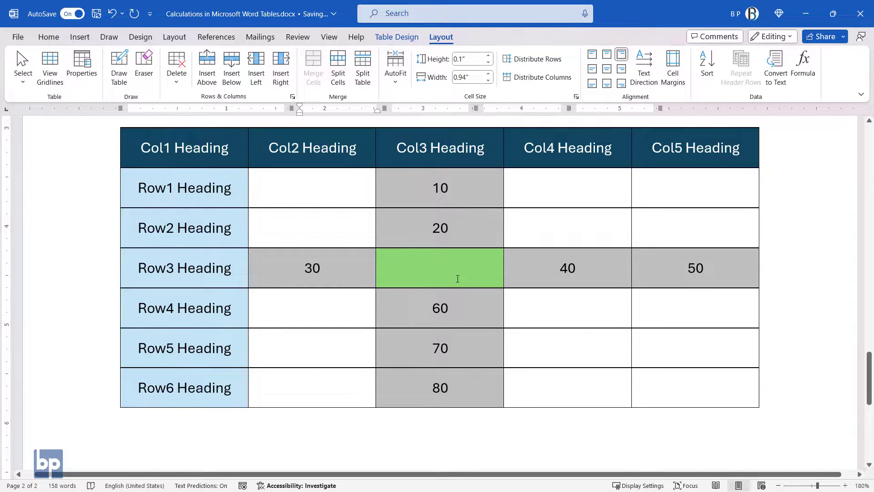
click(455, 278)
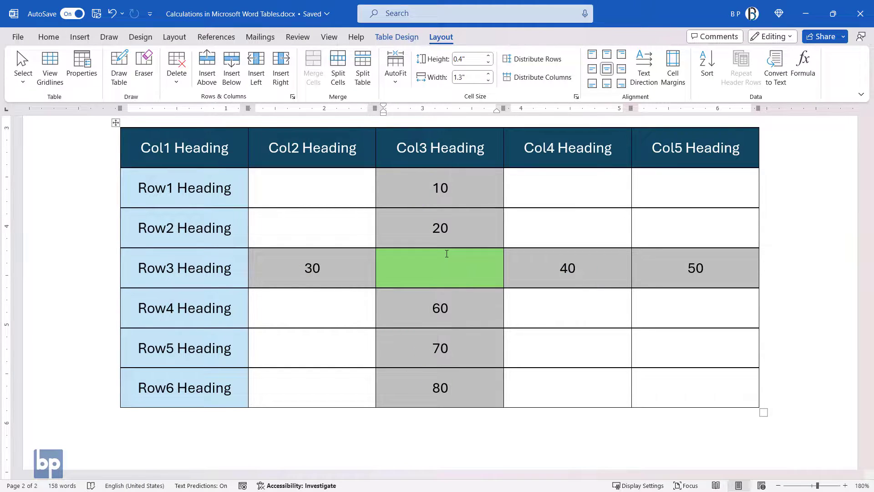
scroll(319, 226, up, 8)
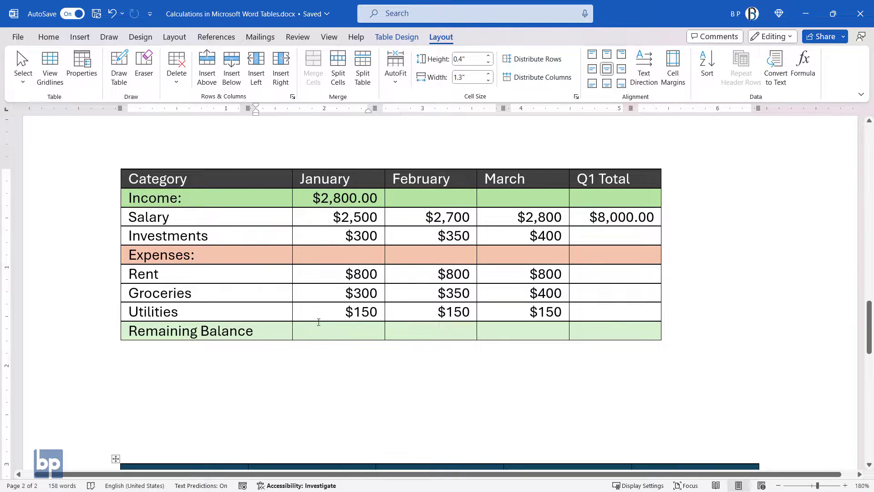
click(317, 334)
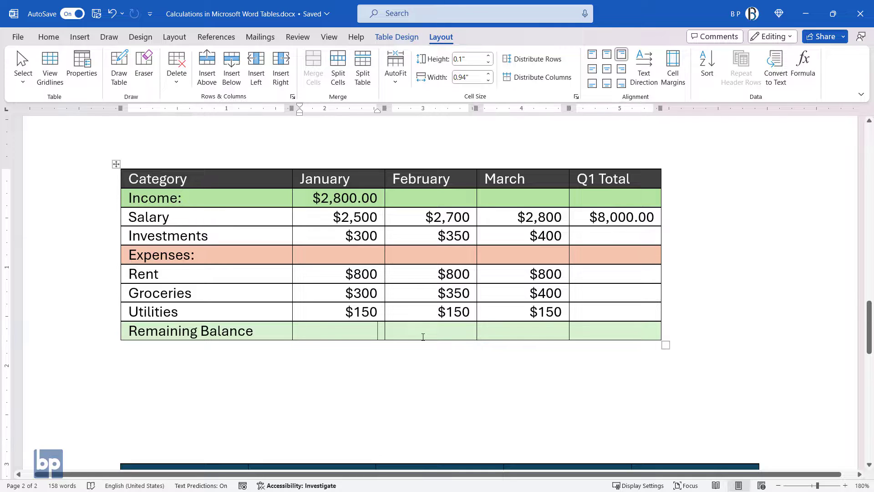
click(423, 337)
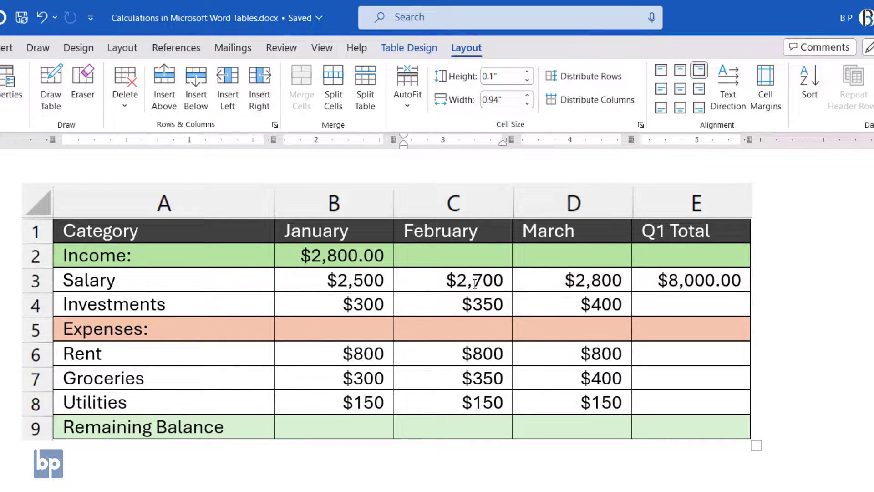
click(252, 234)
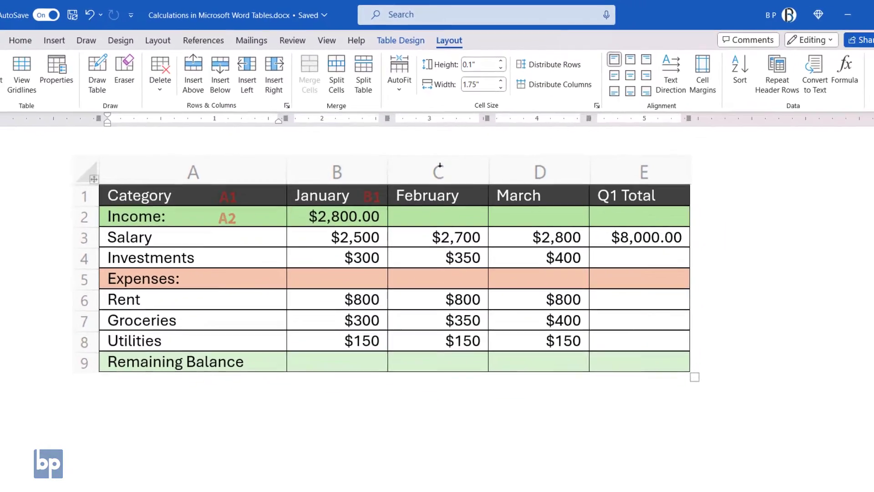
Undo the expense edits and replace January Income with =SUM(B3:B4), giving $2,800.00
key(ctrl+z)
key(ctrl+z)
key(ctrl+z)
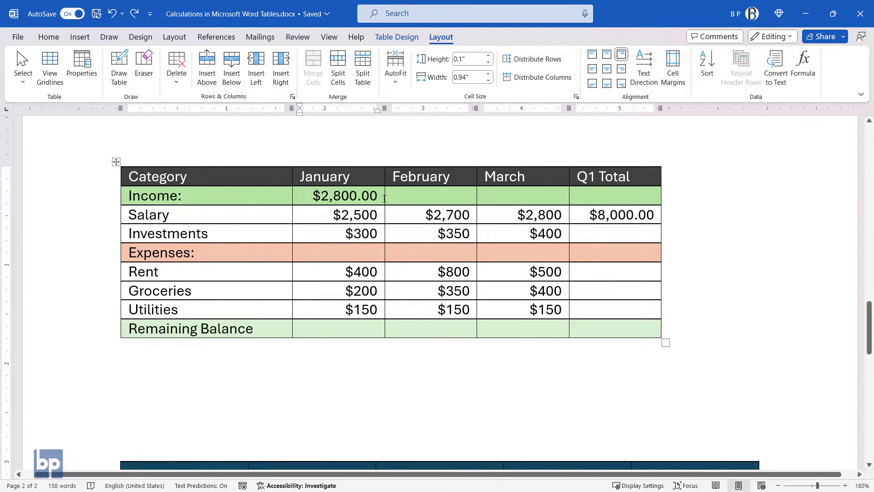
click(380, 197)
key(shift+Home)
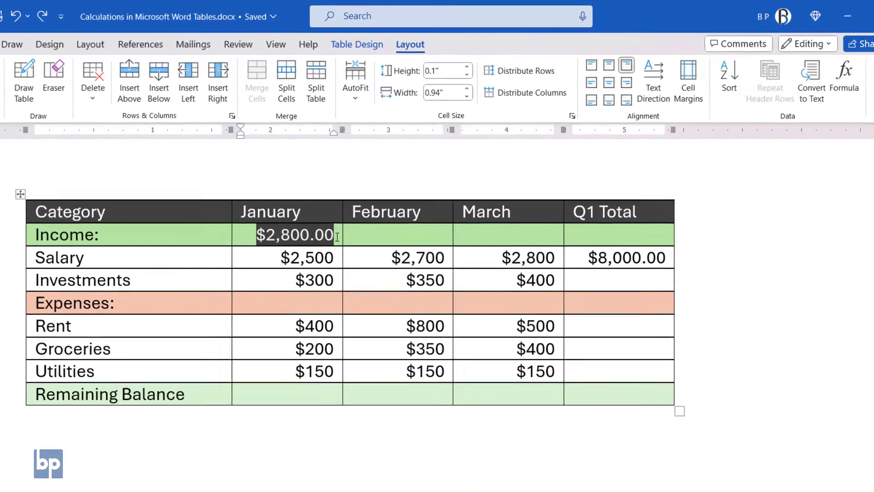
key(BackSpace)
click(841, 86)
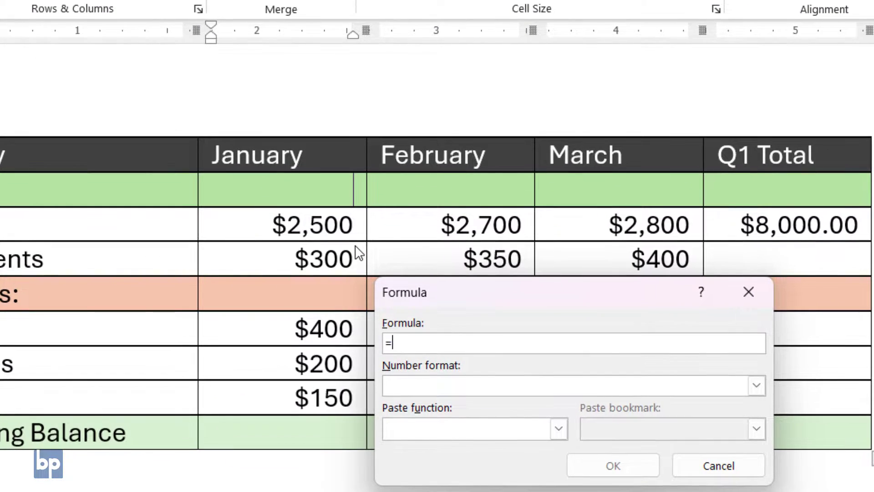
text(SUM()
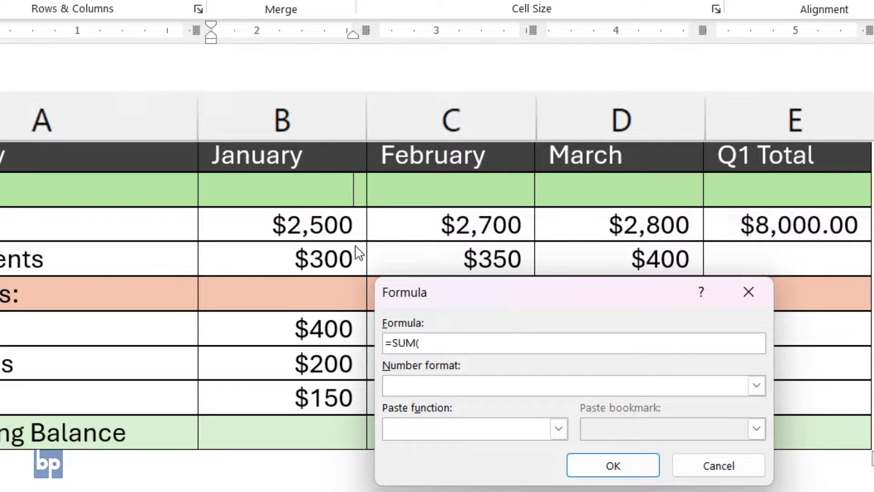
text(B3:B4))
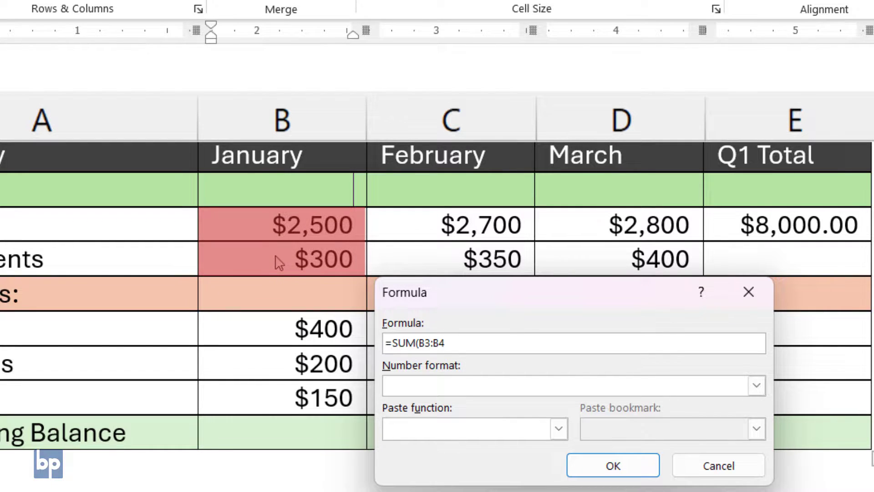
click(616, 465)
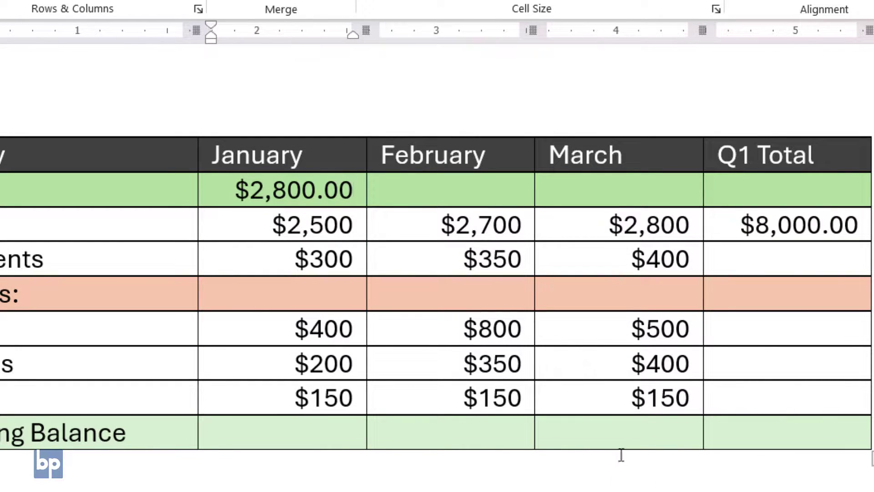
Change the Salary Q1 Total formula from LEFT to =SUM(B3:D3), still $8,000.00
click(791, 220)
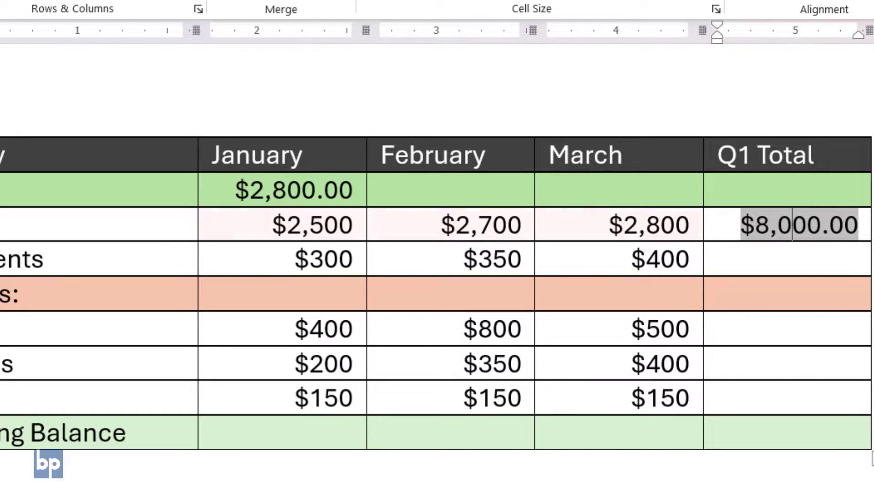
double_click(429, 342)
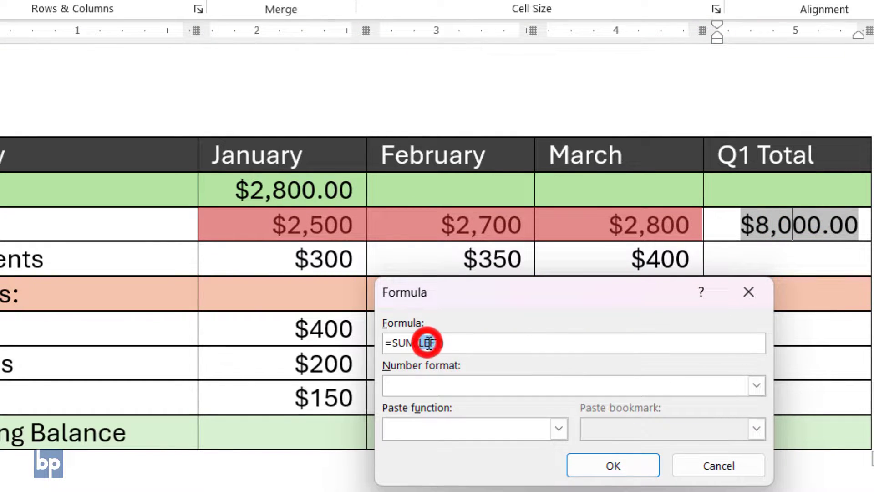
text(B3:)
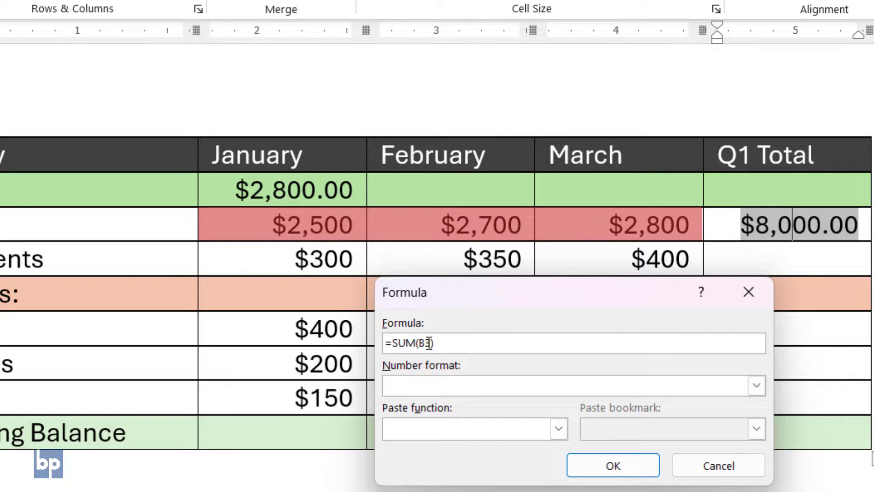
text(D3)
click(628, 473)
click(432, 421)
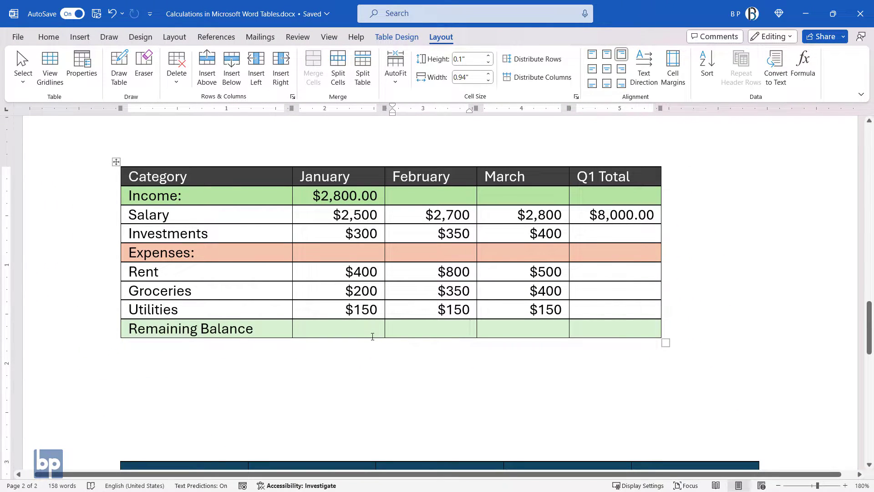
Give February's Remaining Balance the formula =SUM(C3:C4)-SUM(C6:C8), showing $1,750.00
click(468, 329)
click(802, 61)
click(426, 280)
drag(450, 252, 554, 239)
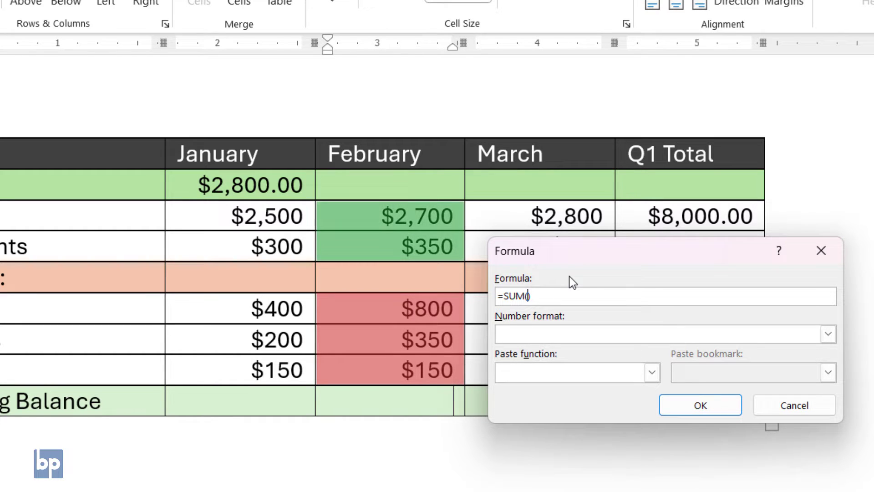
text(C)
text(-)
click(652, 372)
scroll(588, 444, down, 3)
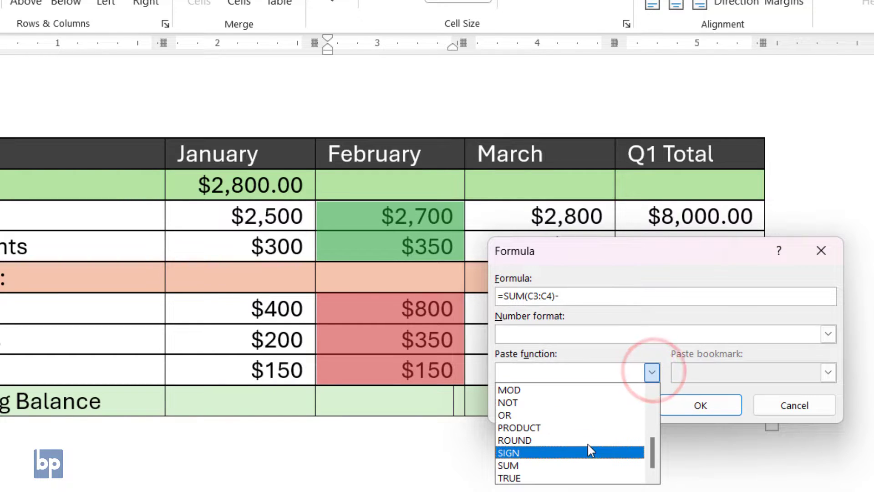
click(562, 465)
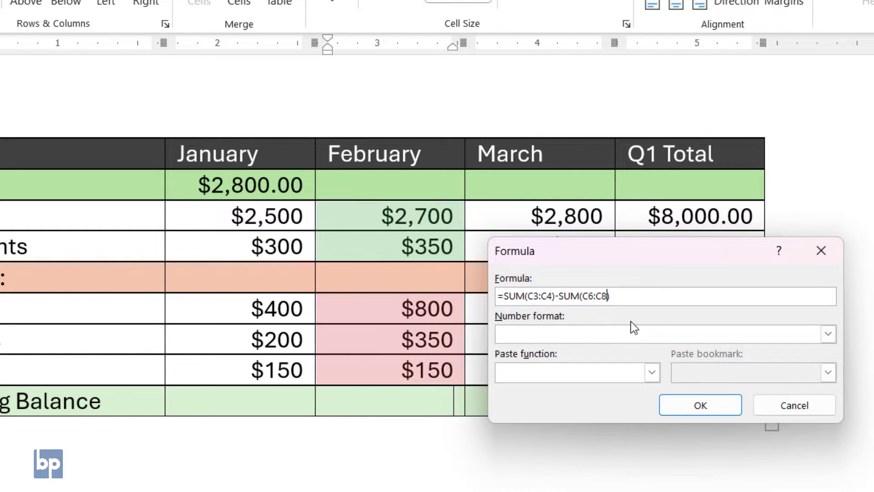
click(681, 412)
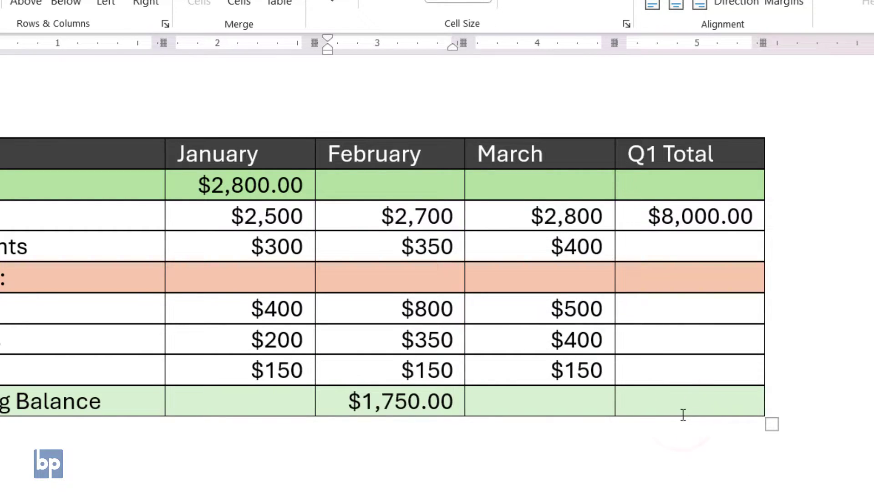
Change February's Salary from $2,700 to $2,600
click(429, 220)
key(BackSpace)
text(6)
click(495, 239)
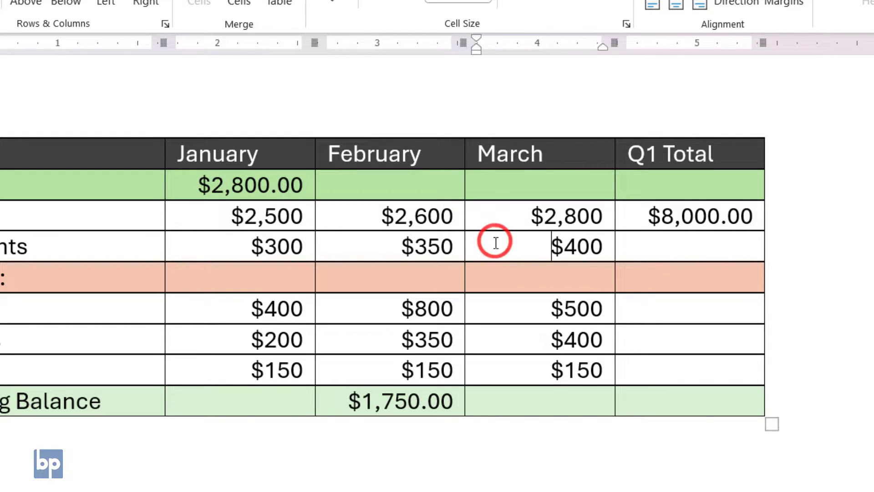
right_click(393, 401)
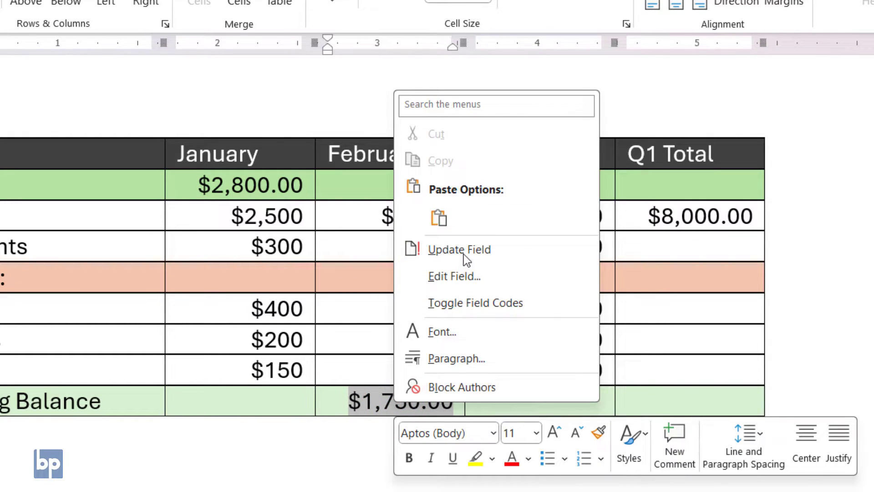
Update all table fields with F9, making Salary Q1 Total $7,900.00 and February's balance $1,650.00
click(464, 254)
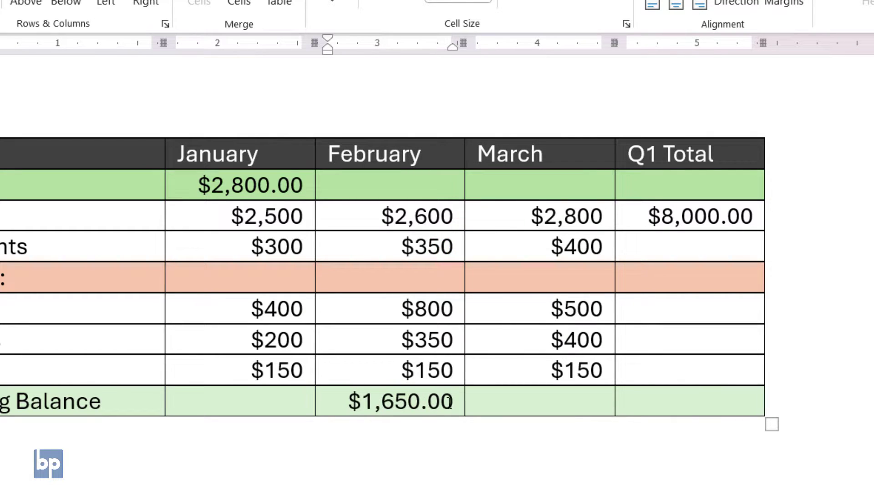
key(ctrl+z)
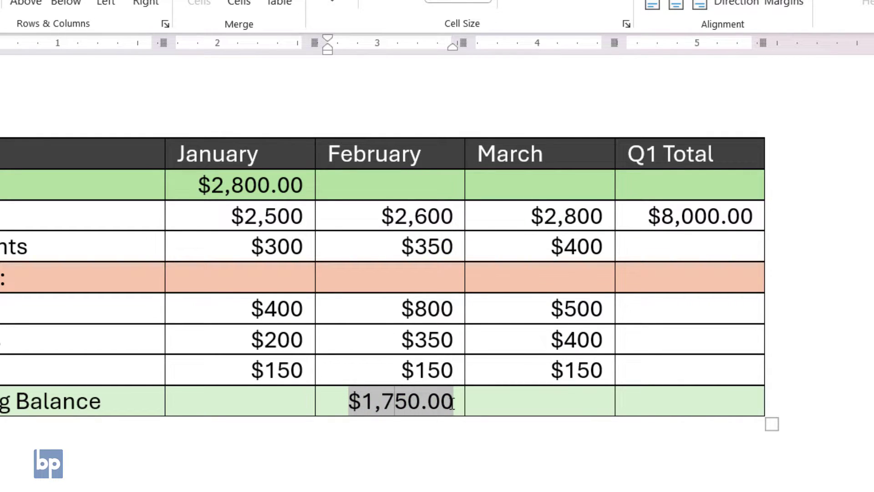
click(450, 402)
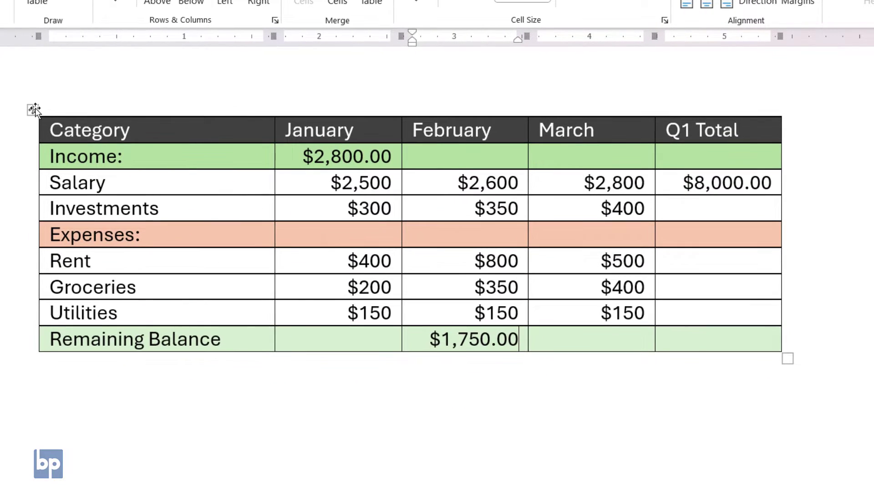
click(34, 109)
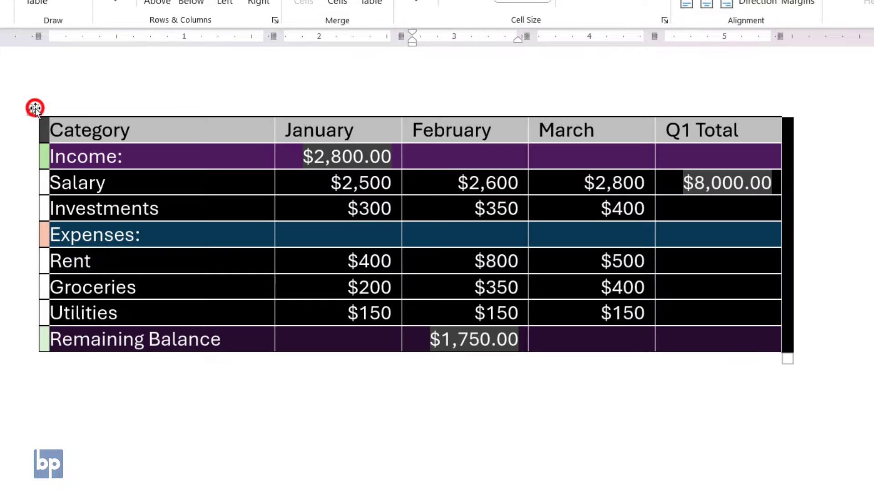
key(F9)
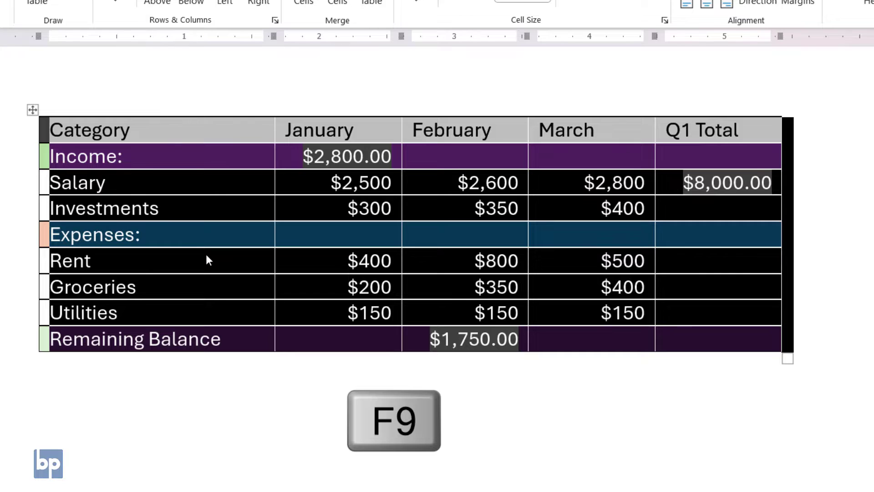
click(474, 329)
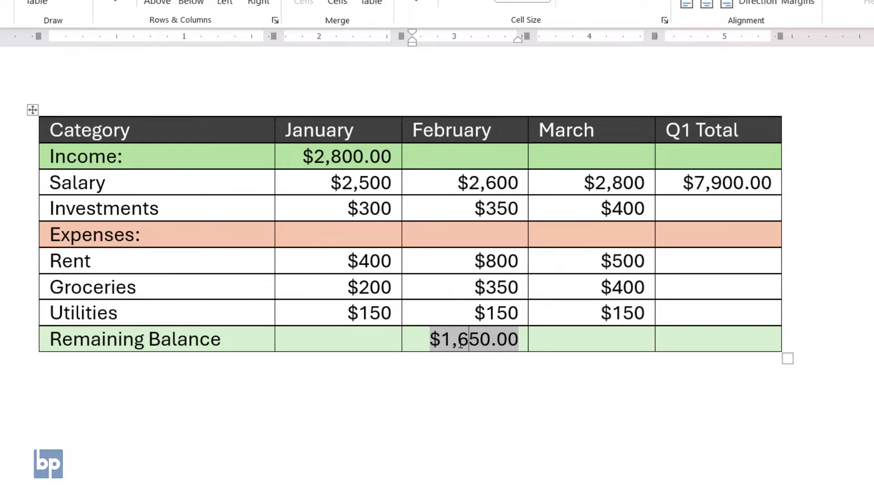
right_click(461, 345)
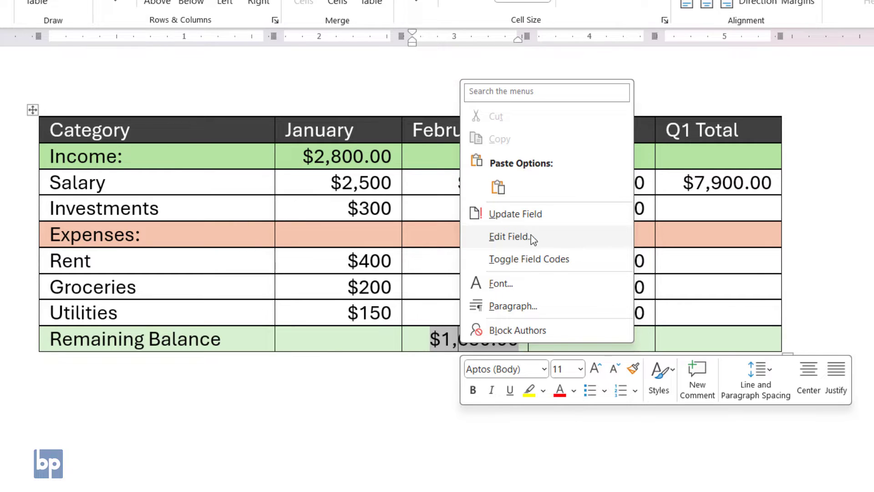
click(548, 239)
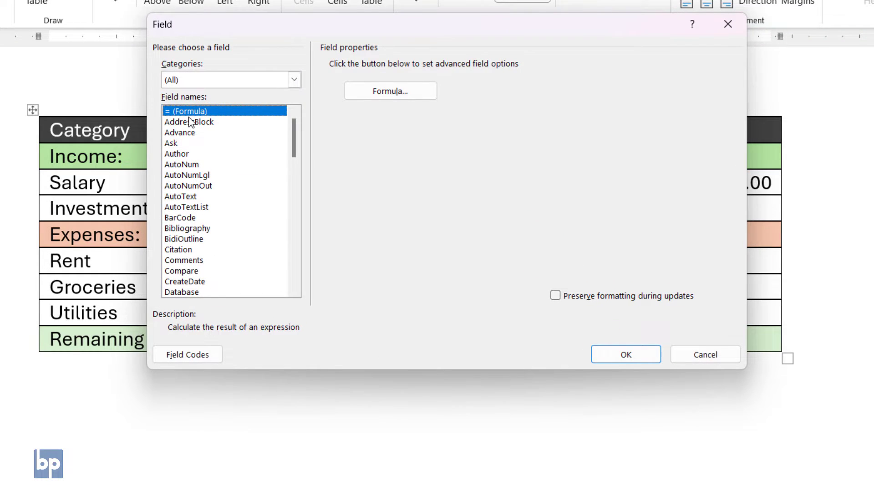
click(190, 122)
click(194, 143)
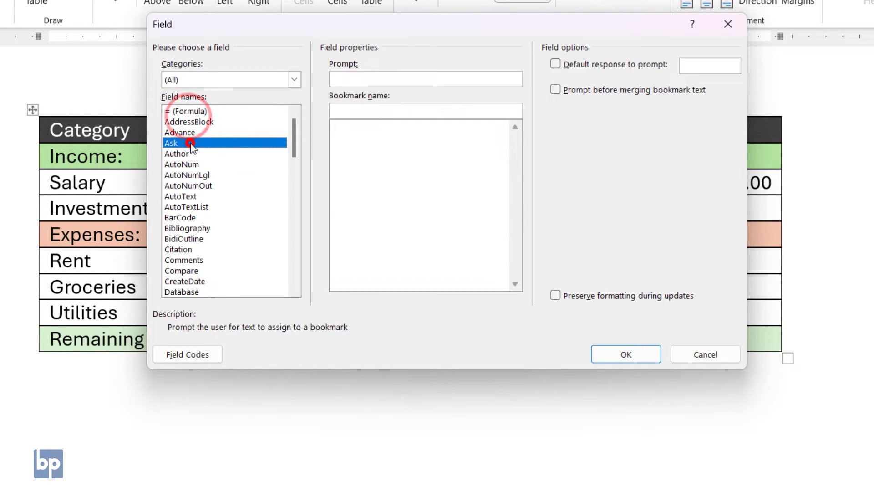
click(190, 186)
click(193, 110)
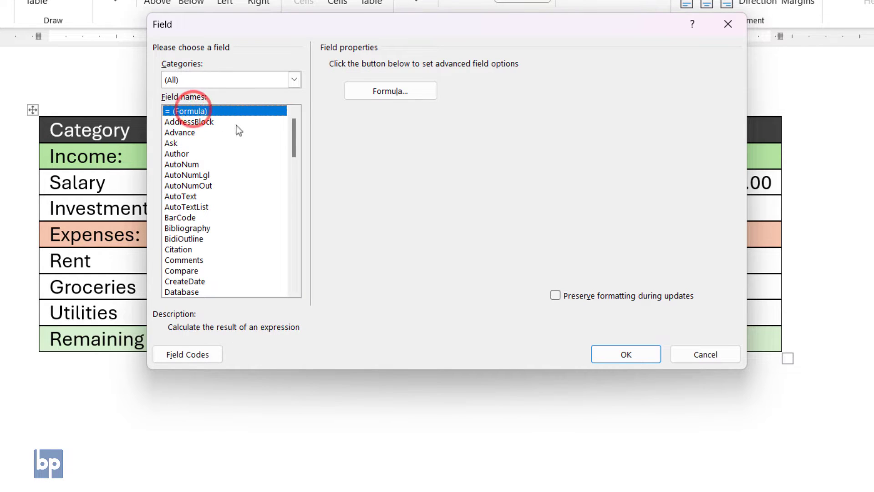
click(725, 356)
click(522, 341)
click(447, 338)
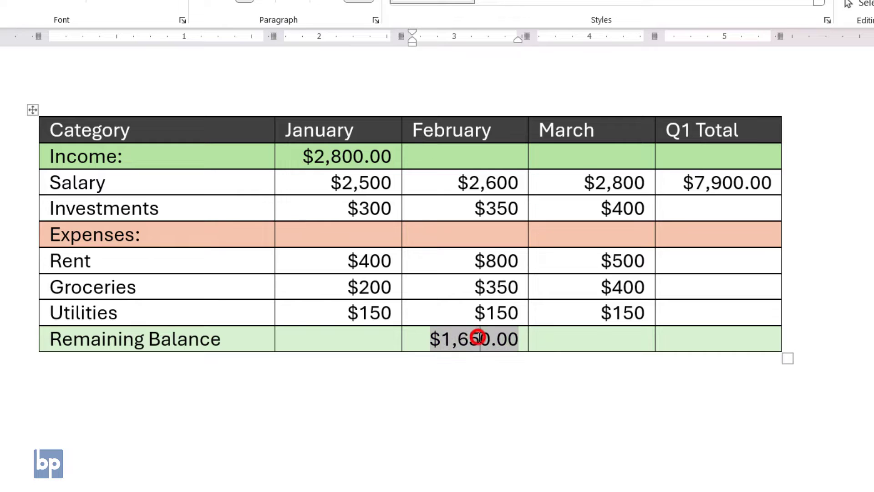
click(355, 158)
click(737, 182)
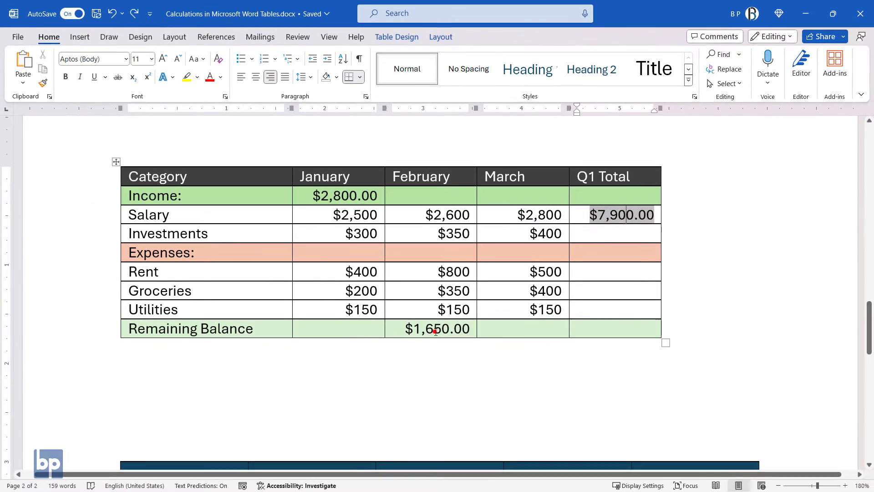
key(F11)
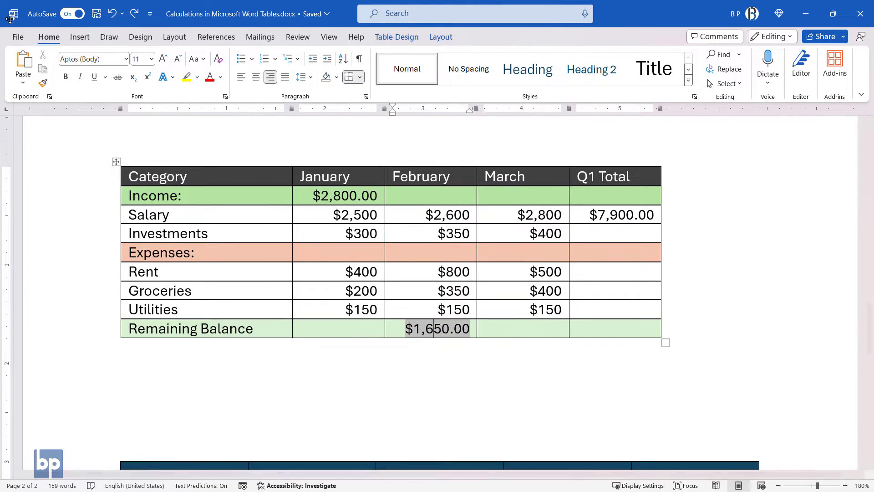
Set the Advanced option Field shading to Always in Word Options
click(18, 39)
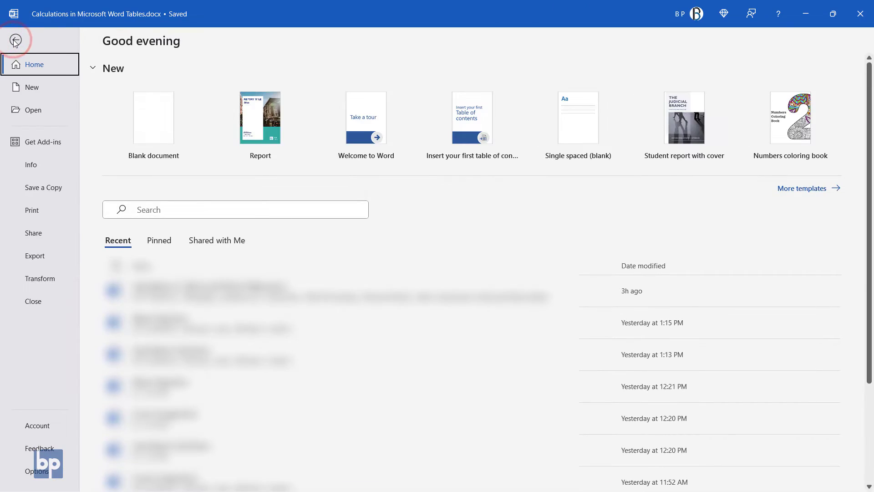
click(24, 465)
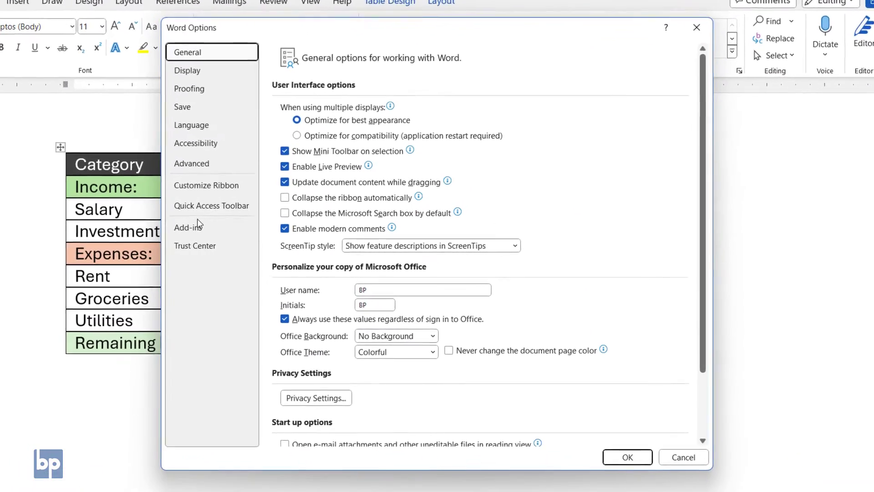
click(214, 159)
scroll(325, 266, down, 15)
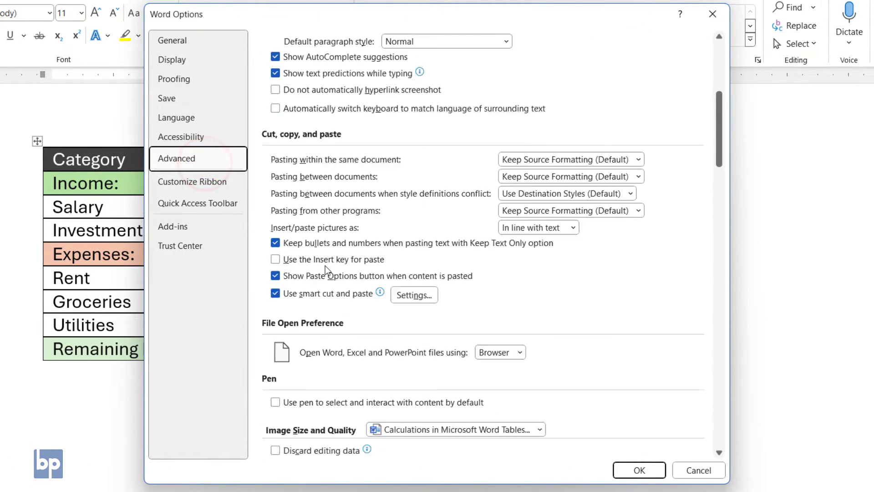
scroll(325, 266, down, 5)
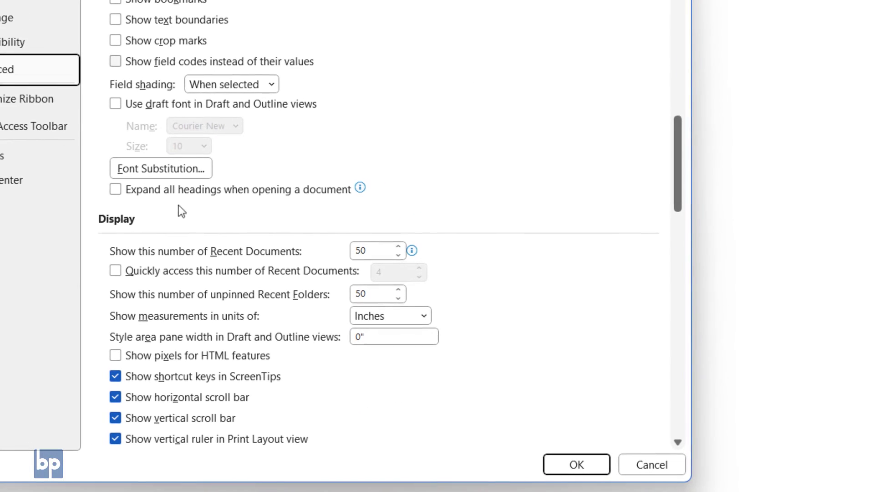
click(217, 85)
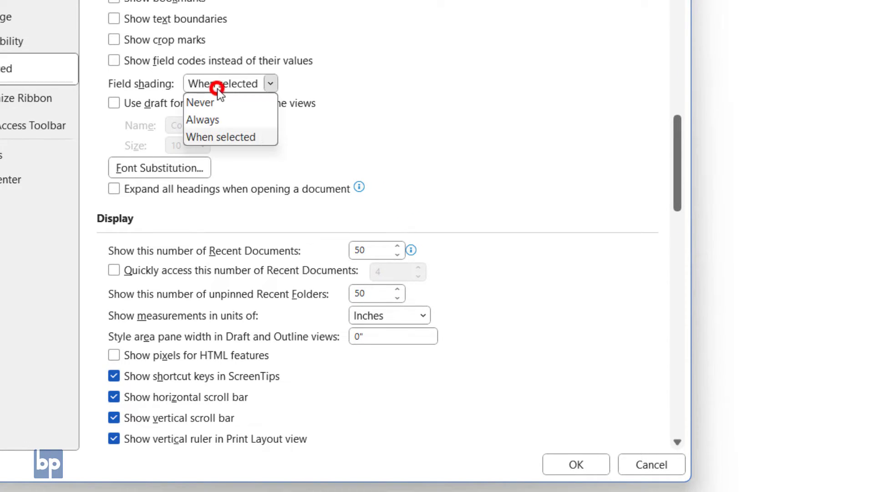
click(223, 118)
click(576, 464)
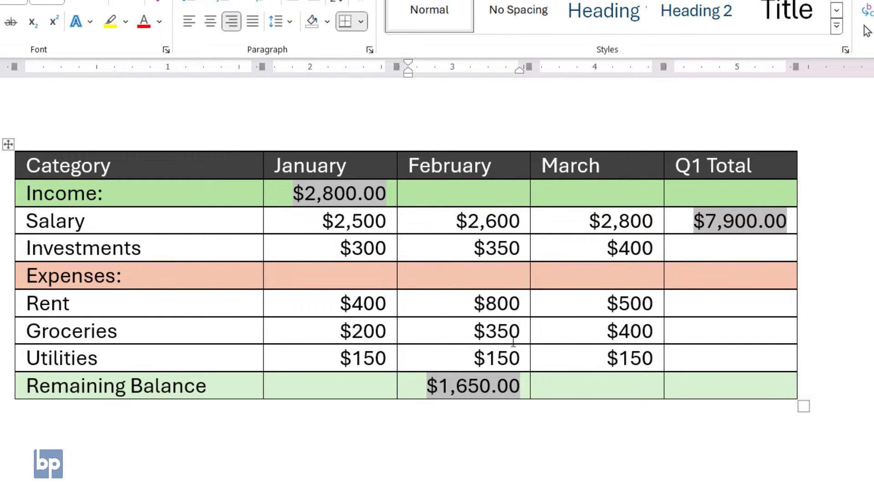
Total January Expenses with an =SUM(BELOW) formula, showing $750.00
click(370, 275)
click(866, 1)
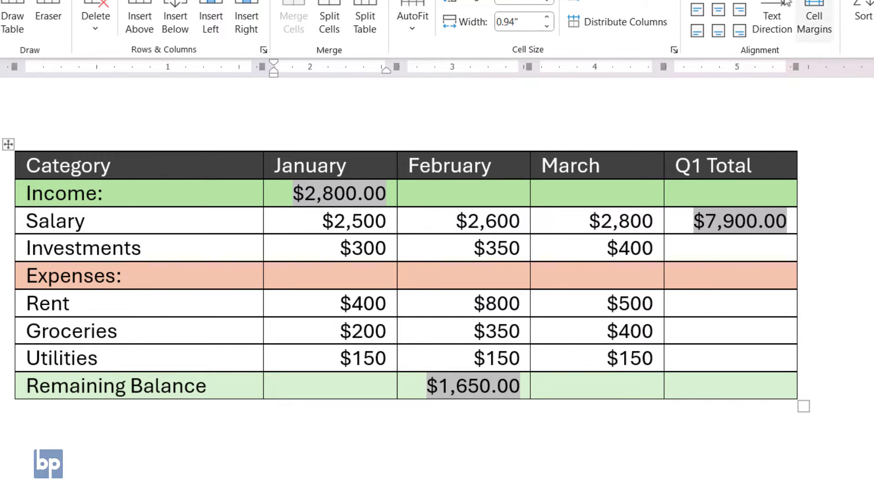
click(871, 18)
double_click(597, 293)
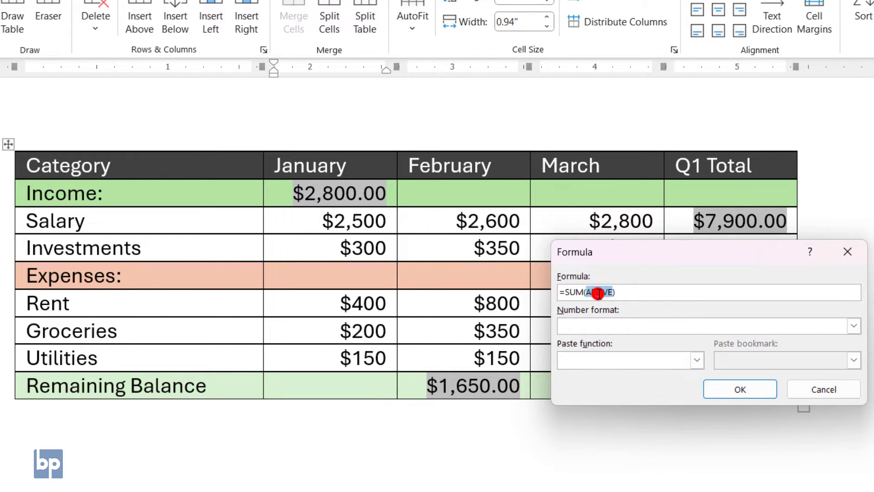
text(BELOW)
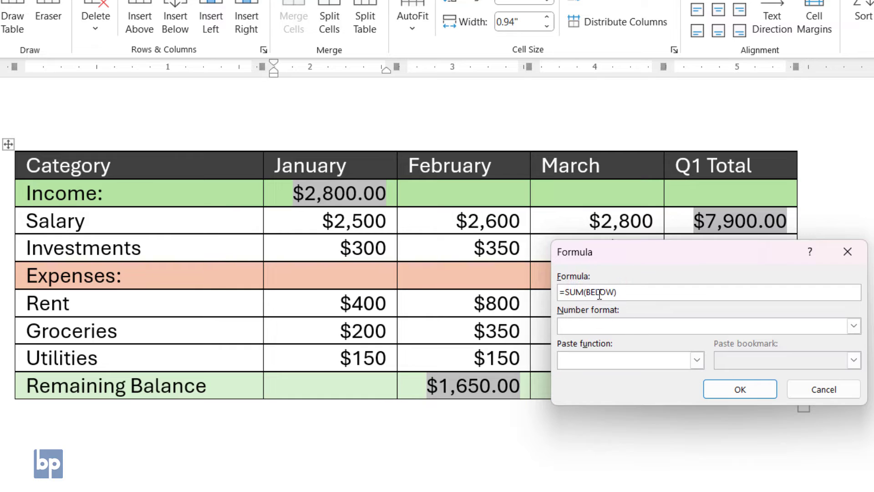
click(742, 389)
Give January's Remaining Balance a B2-minus formula, giving $2,050.00
click(354, 384)
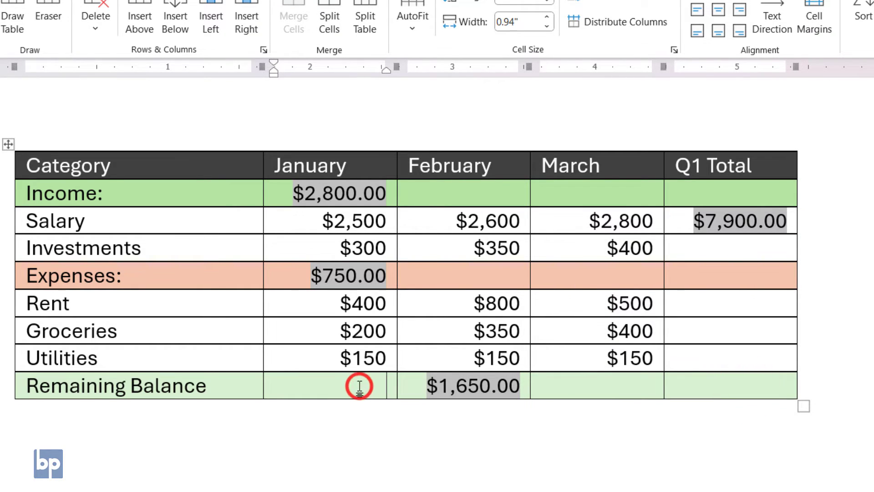
drag(636, 294, 568, 292)
text(B2-B5)
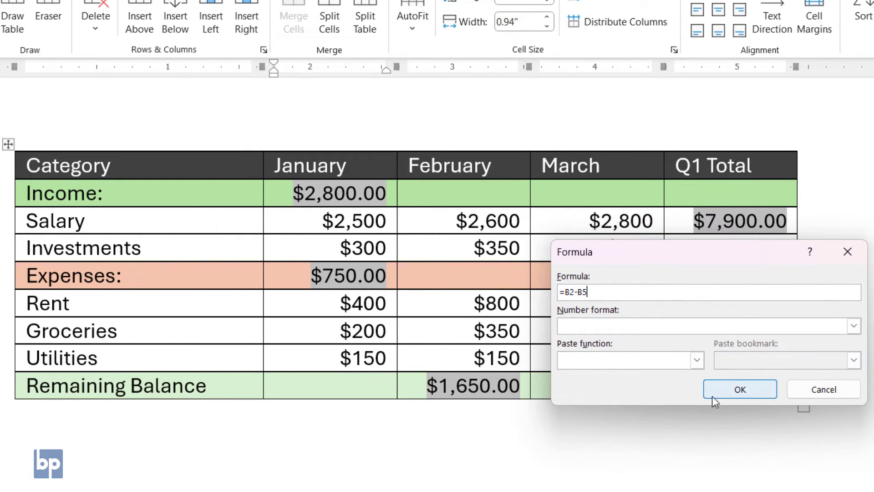
click(714, 391)
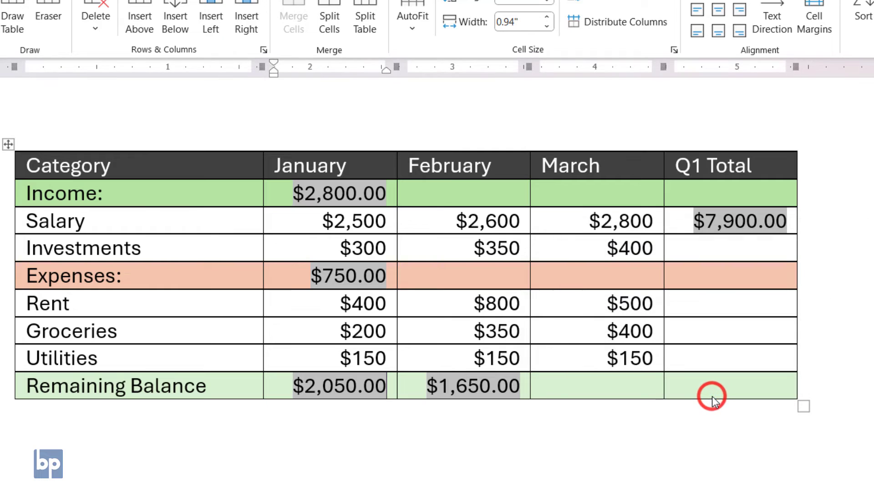
Refresh all table fields, revealing January Expenses as $2,800.00, and reopen its formula
click(9, 145)
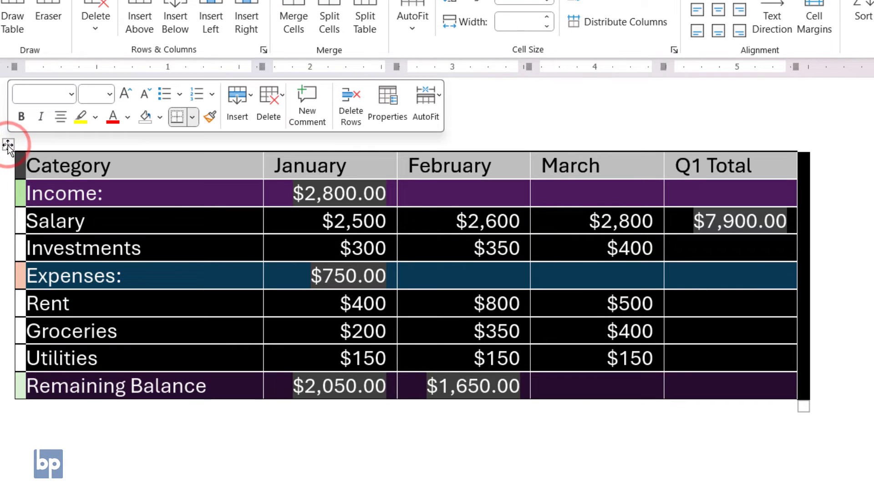
key(F9)
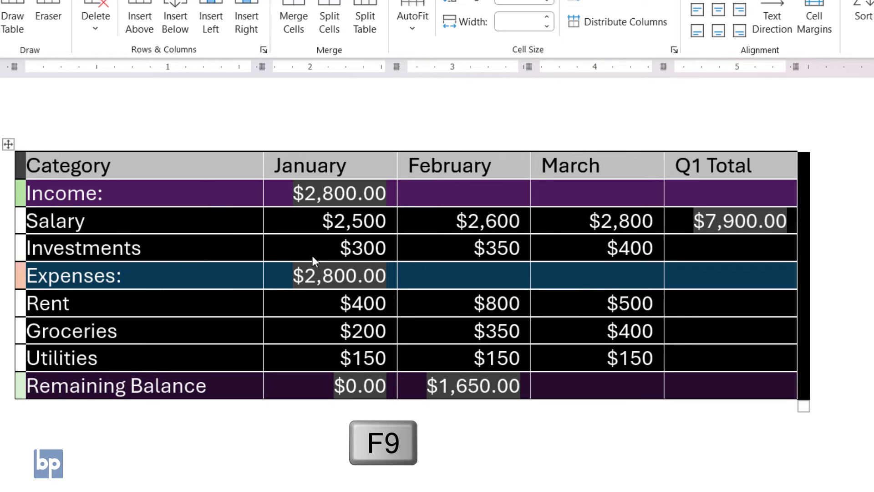
click(330, 301)
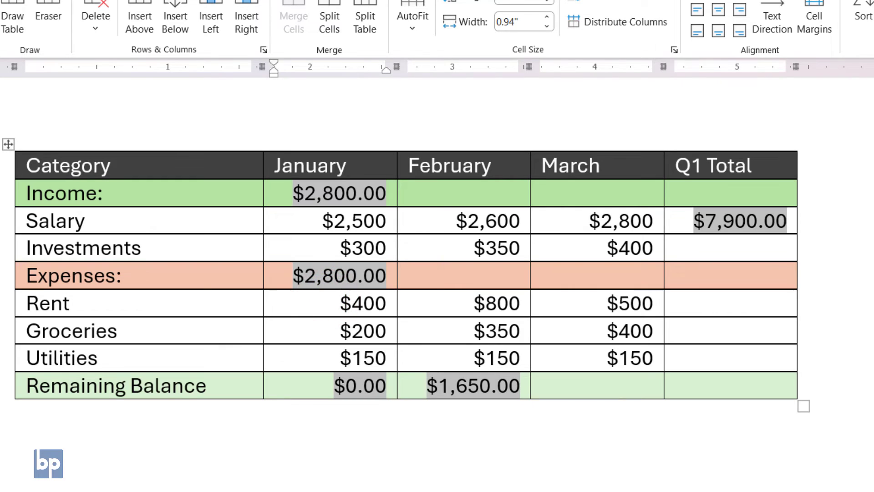
key(alt+j)
key(l)
key(u)
key(l)
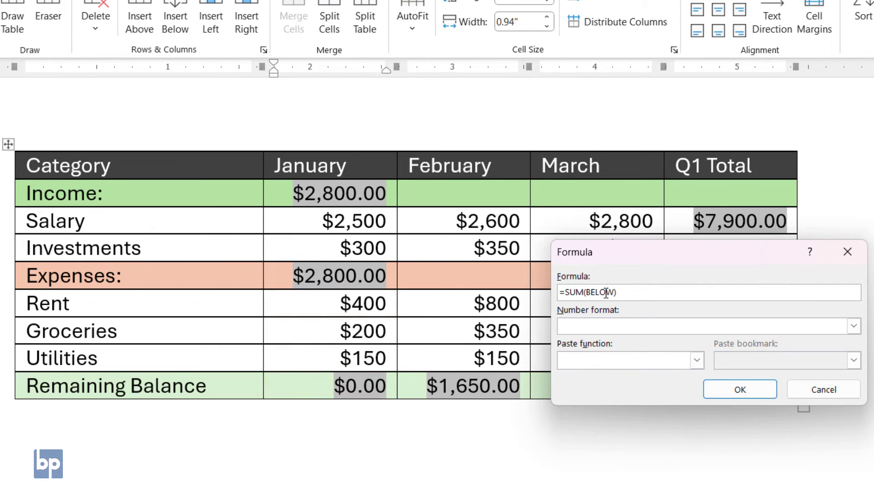
Edit the January Expenses formula from BELOW to =SUM(B6:B8)
drag(614, 246, 603, 241)
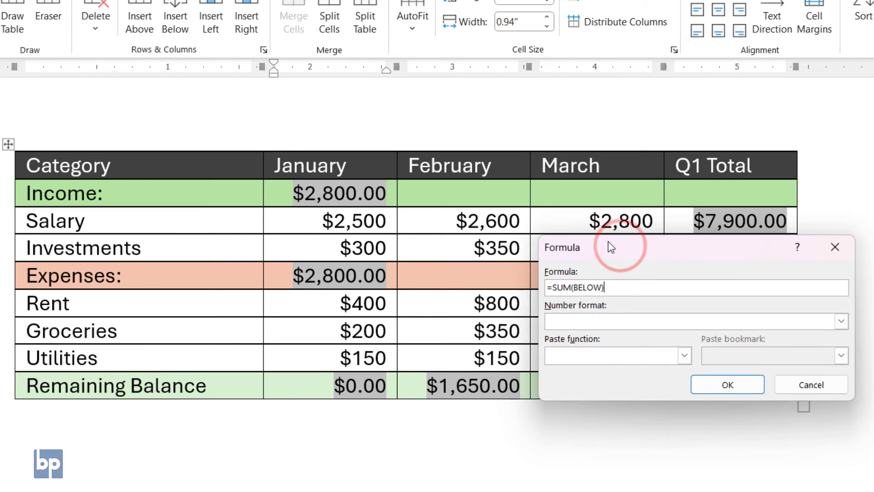
double_click(583, 287)
text(B6:)
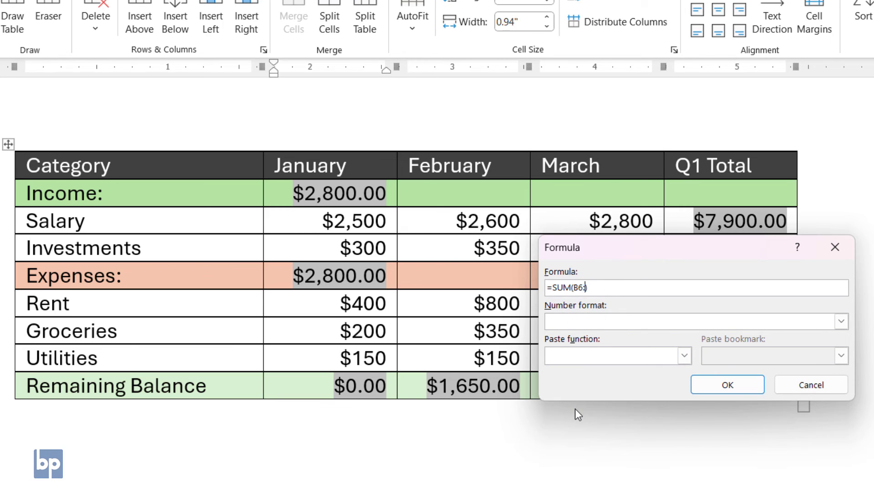
text(B8)
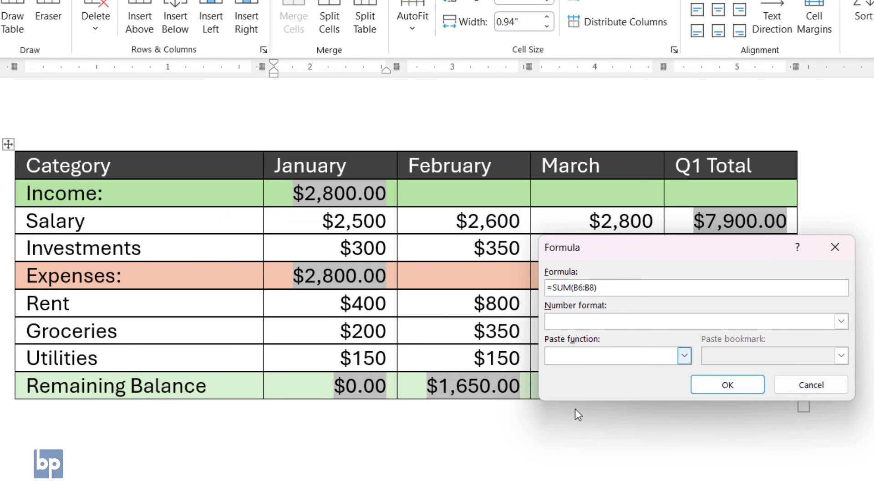